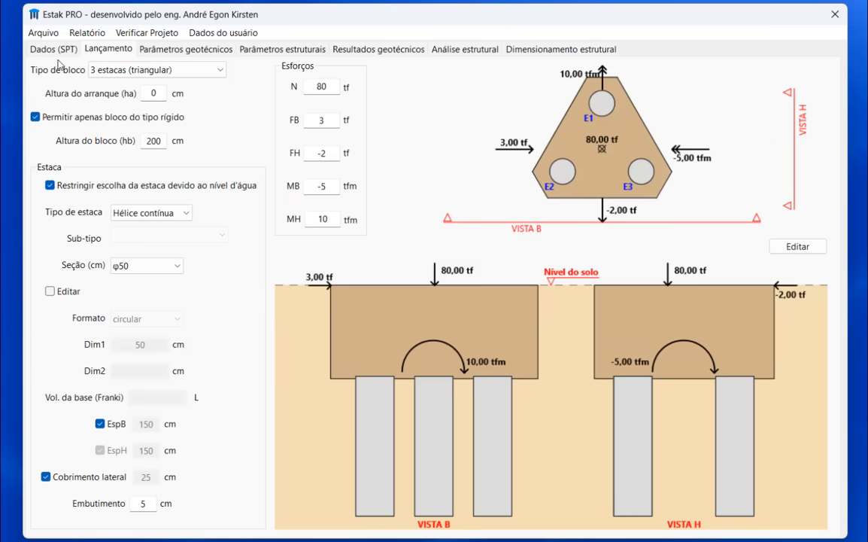
left_click(184, 70)
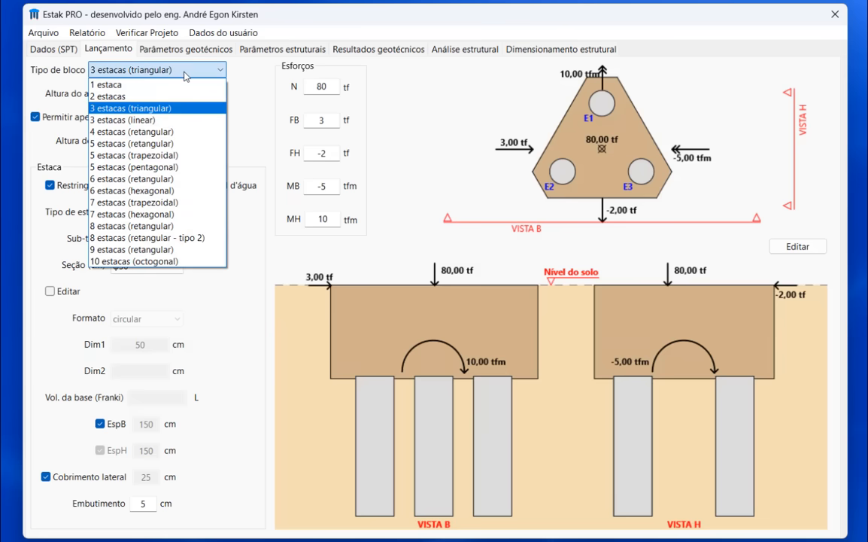
left_click(166, 216)
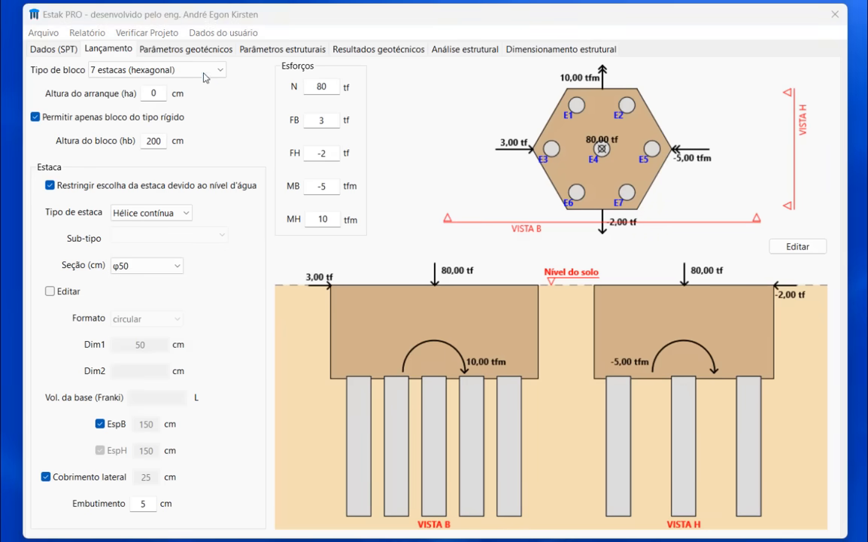
left_click(181, 69)
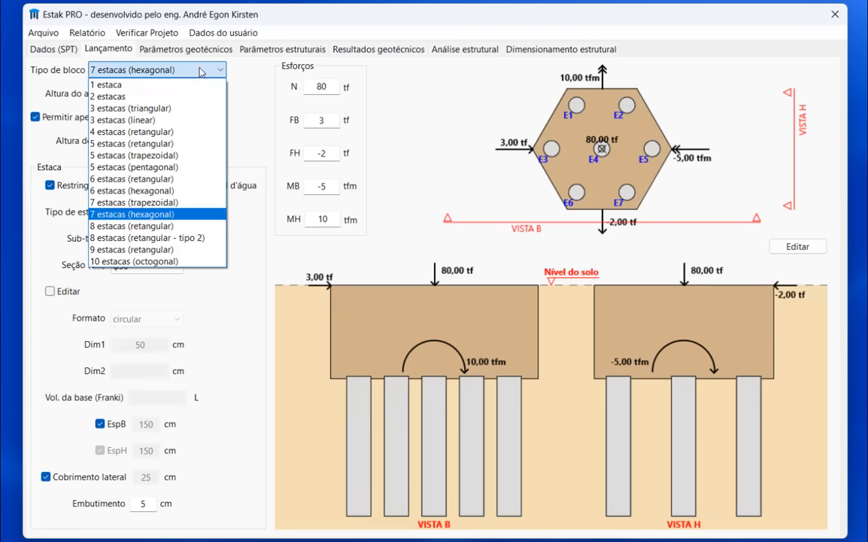
left_click(160, 108)
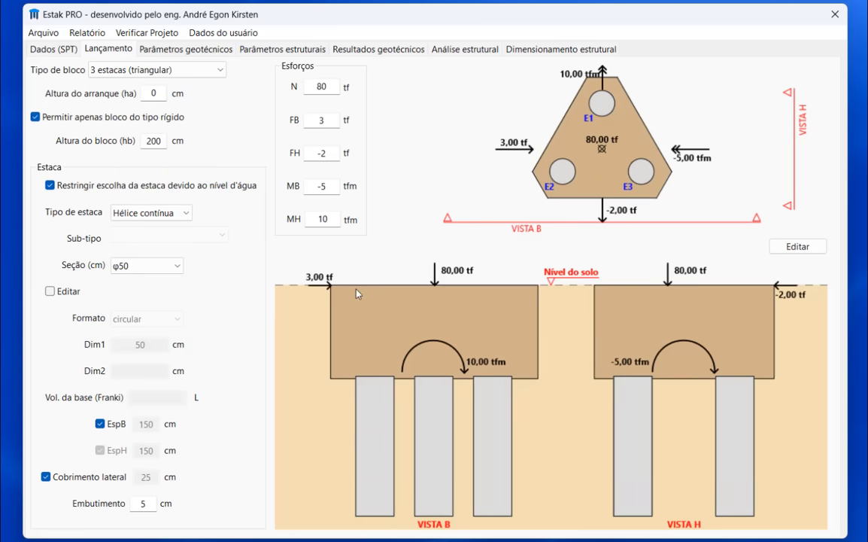
- Set the starter height (Altura do arranque) to 100 cm
left_click(151, 93)
type("100")
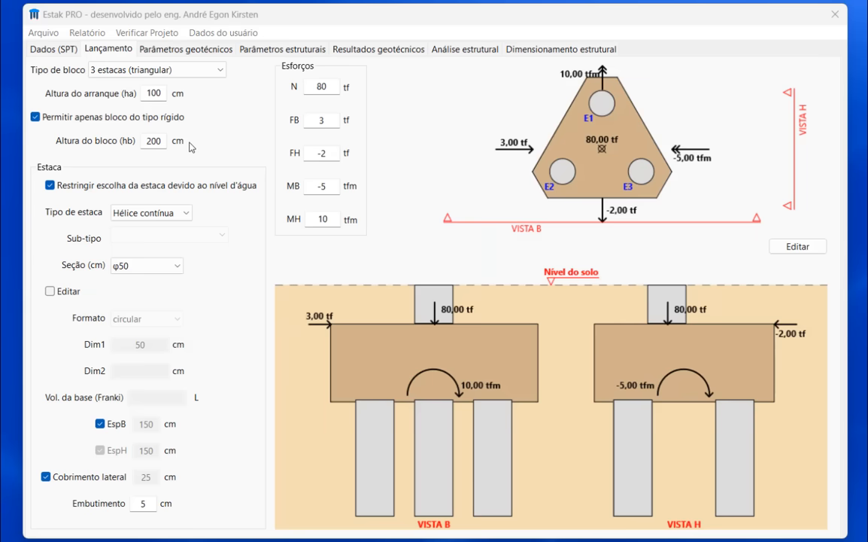
left_click(149, 141)
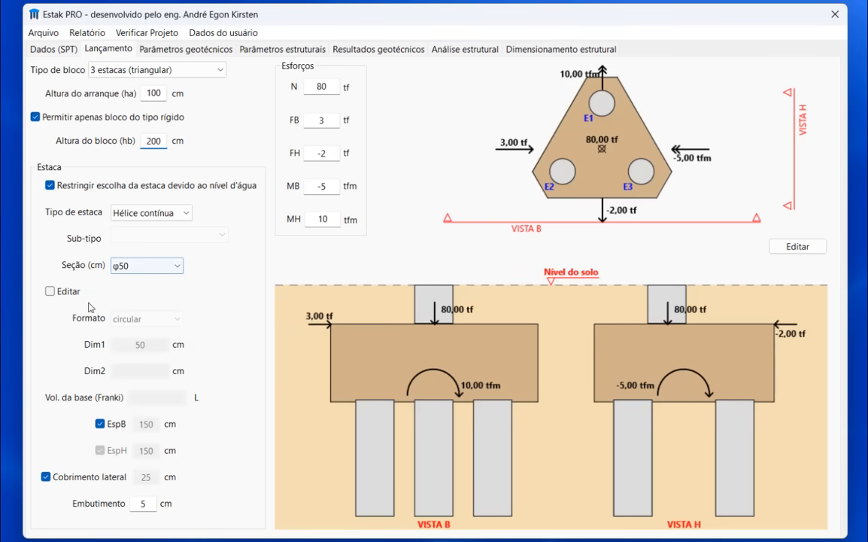
- Toggle custom pile section editing on and back off
left_click(66, 292)
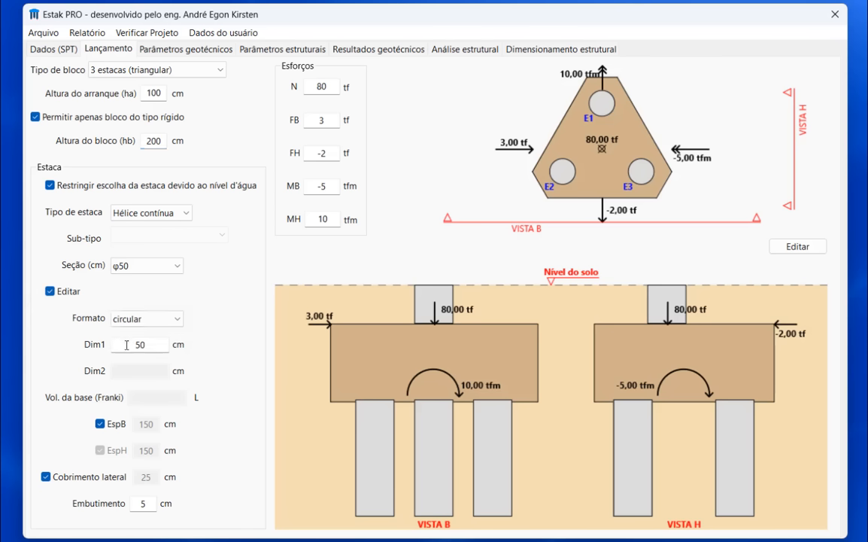
left_click(73, 298)
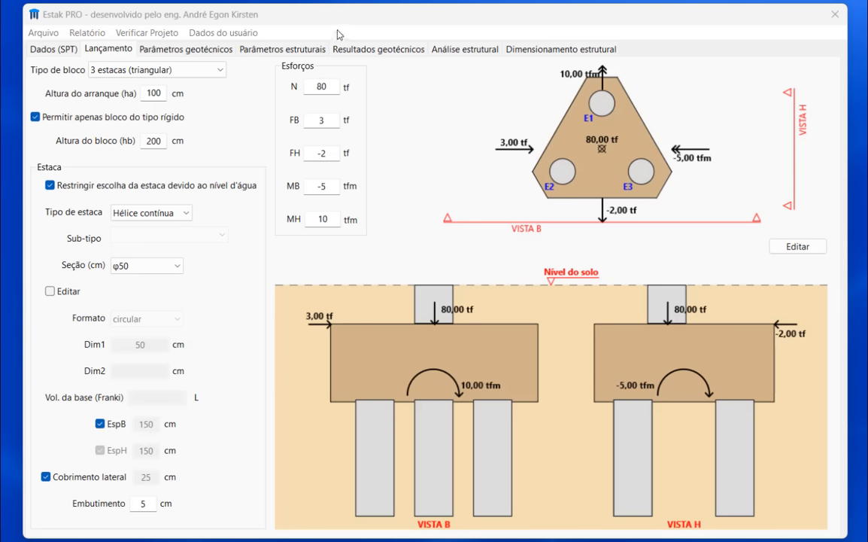
- View the structural parameters tab and return to the layout tab
left_click(279, 49)
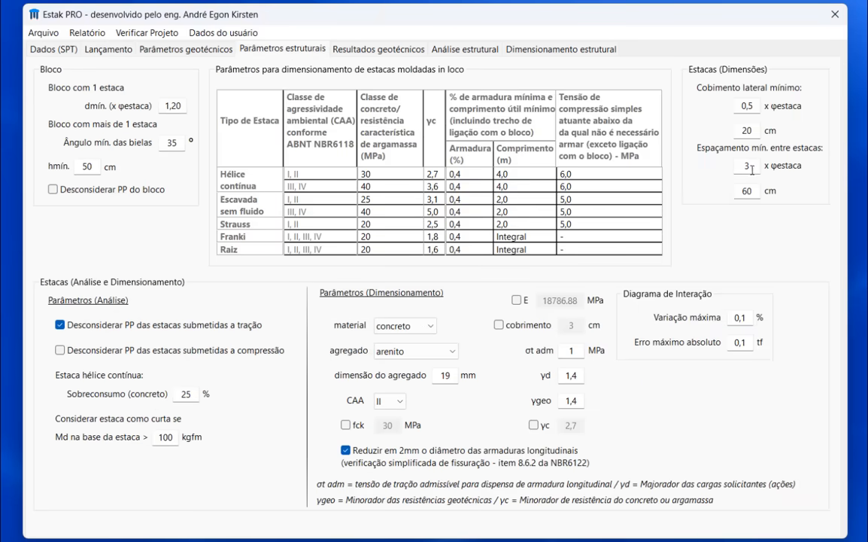
left_click(107, 50)
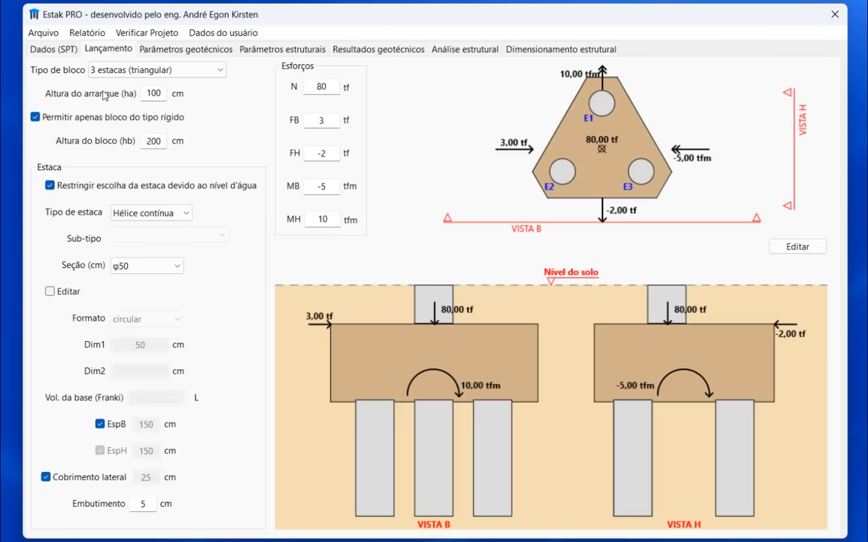
- Try a manual pile spacing EspB of 120 cm, then restore the automatic spacing
left_click(109, 426)
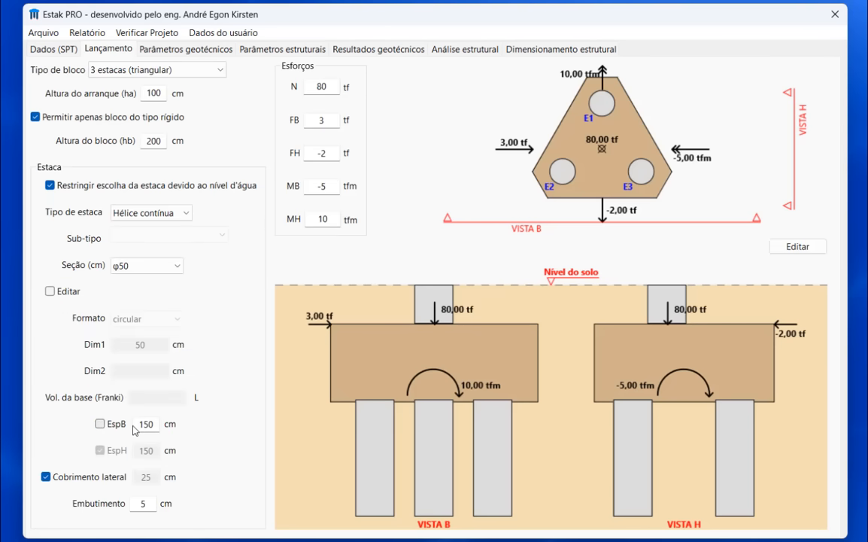
left_click(146, 424)
type("19")
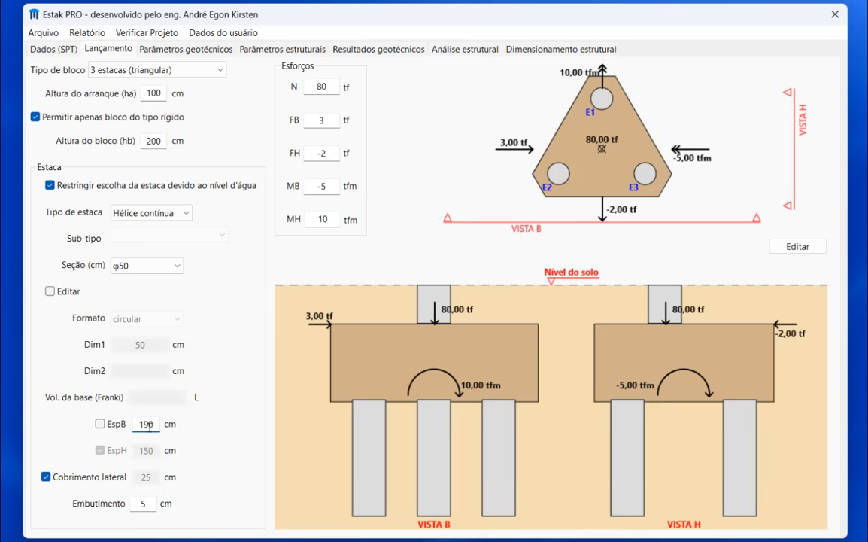
left_click_drag(149, 425, 143, 425)
type("2")
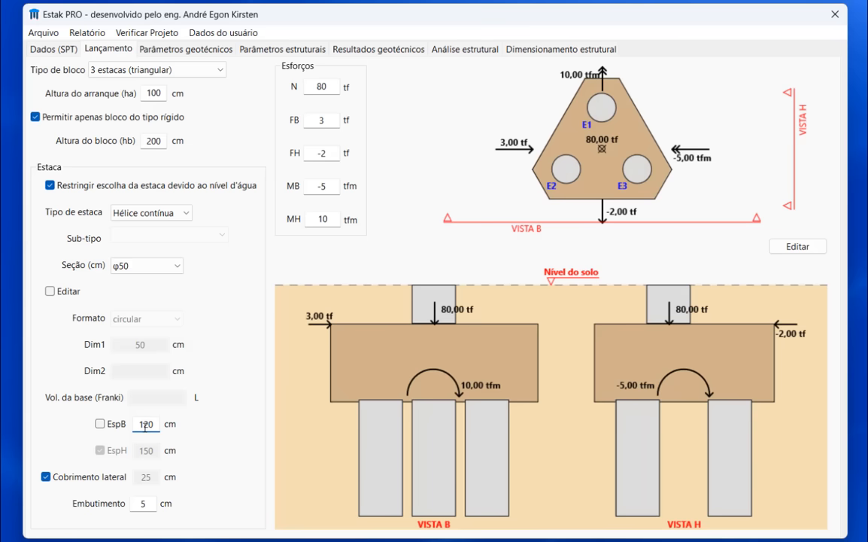
left_click(100, 423)
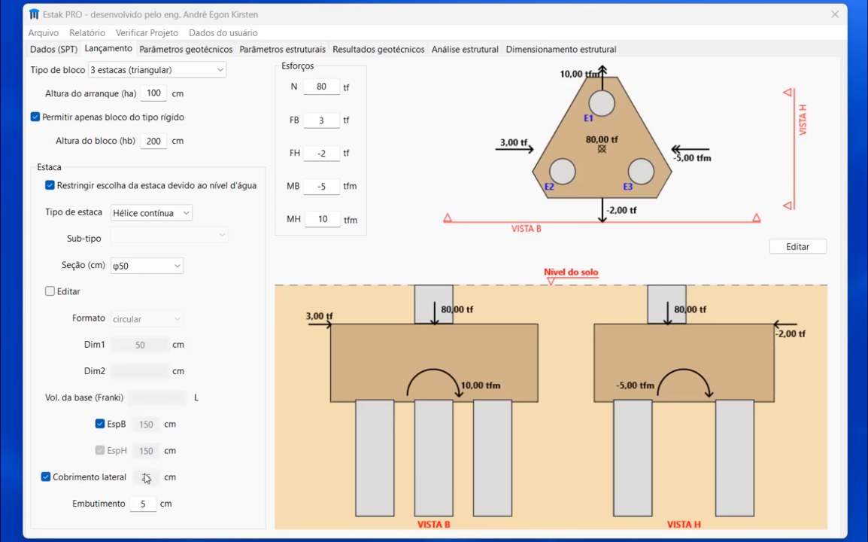
- Try a manual lateral cover of 50 cm, then restore the automatic lateral cover
left_click(61, 477)
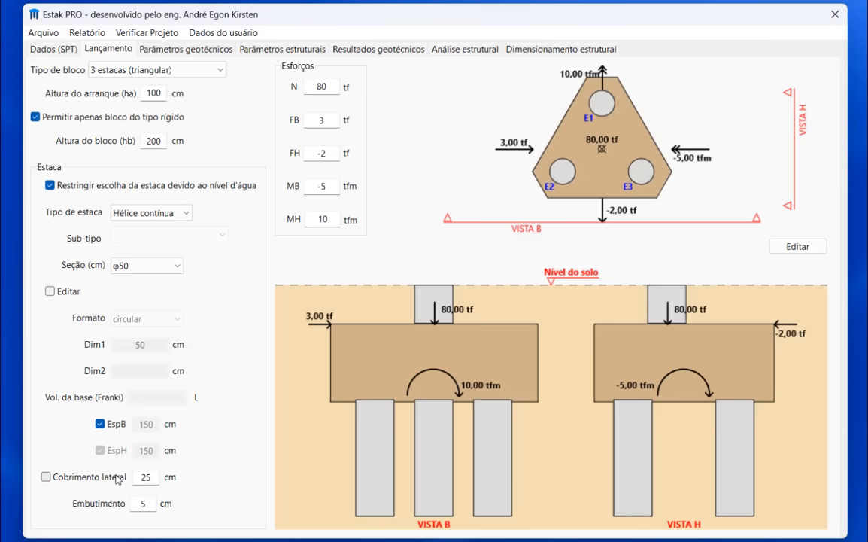
double_click(153, 476)
type("10")
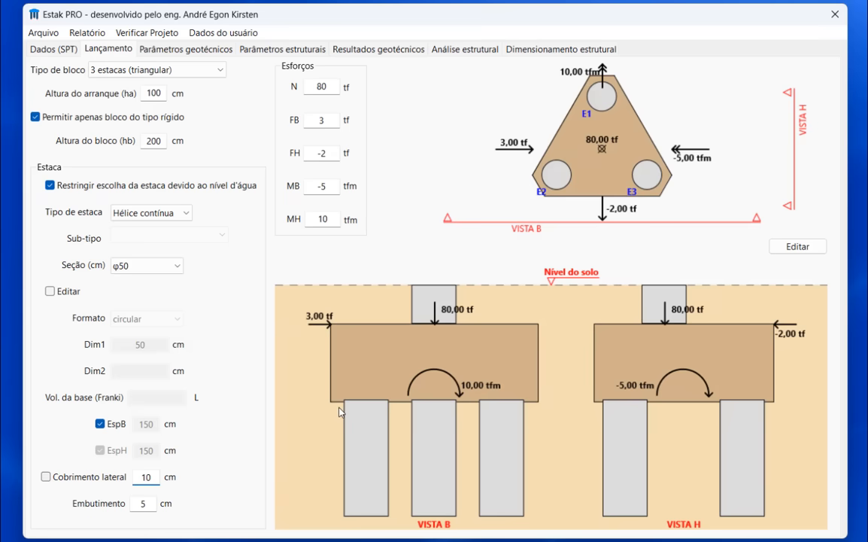
left_click_drag(152, 477, 132, 477)
type("50")
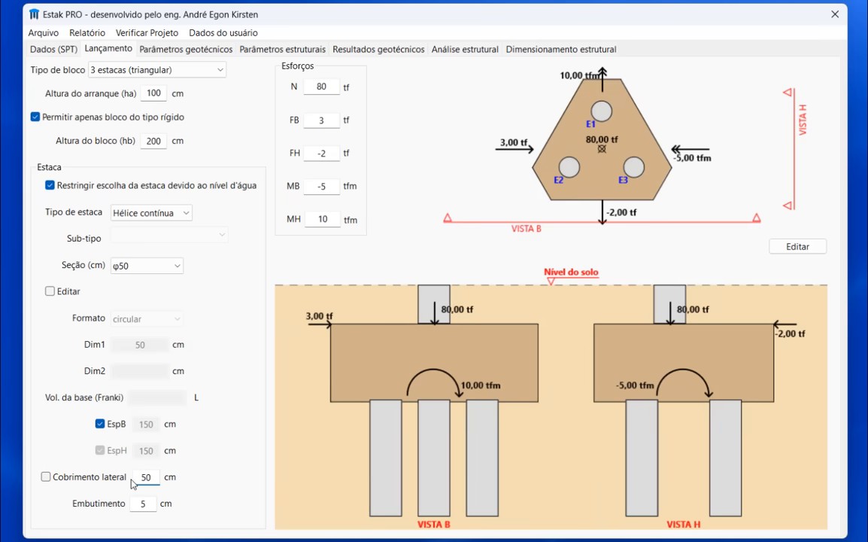
left_click(64, 482)
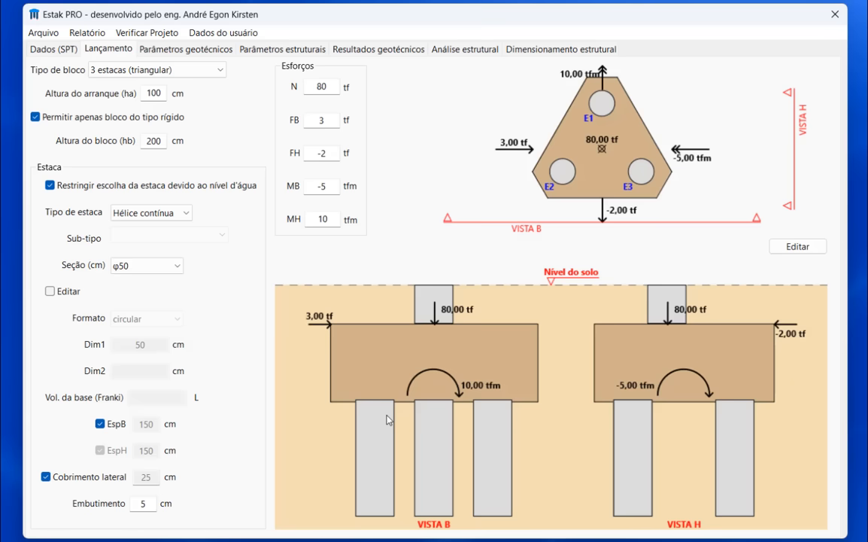
- Try a pile embedment of 25 cm, then restore it to 5 cm
left_click(143, 506)
type("2")
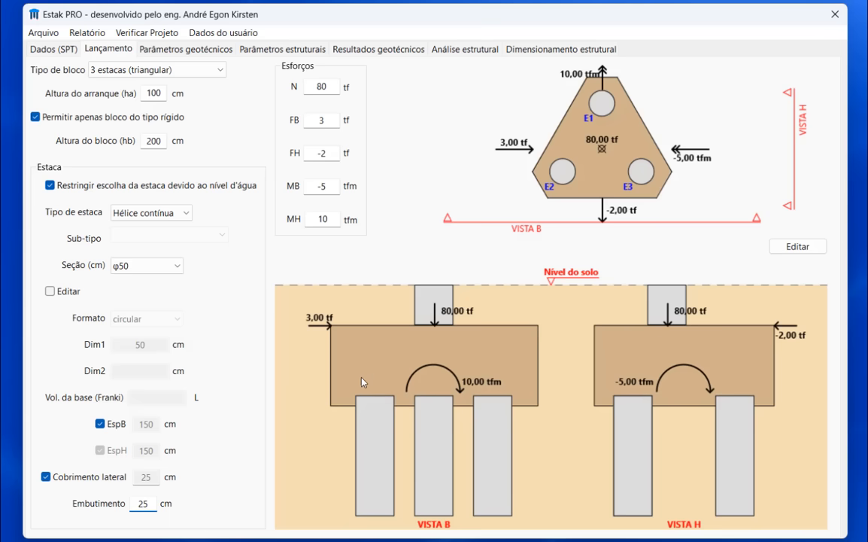
left_click_drag(143, 503, 137, 504)
key("BackSpace")
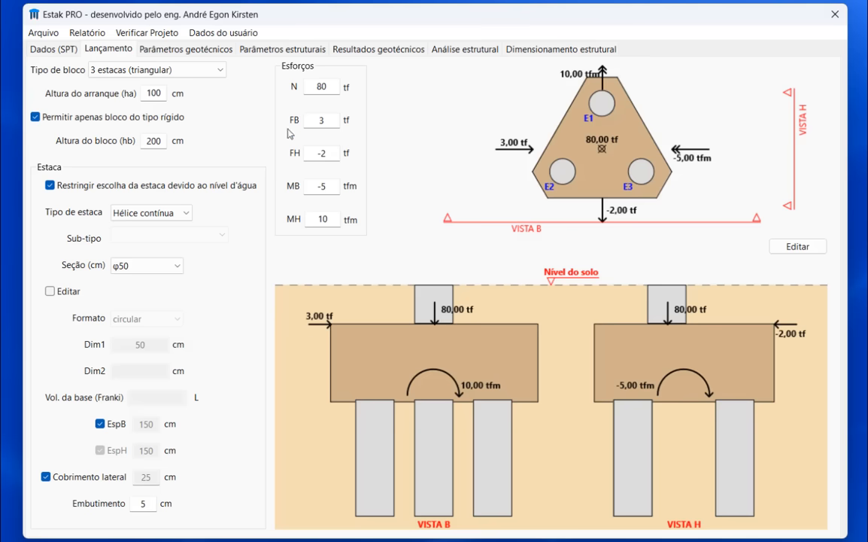
- Try making the axial force N negative, then restore it to 80 tf
left_click(331, 87)
left_click(337, 122)
left_click(317, 87)
type("-")
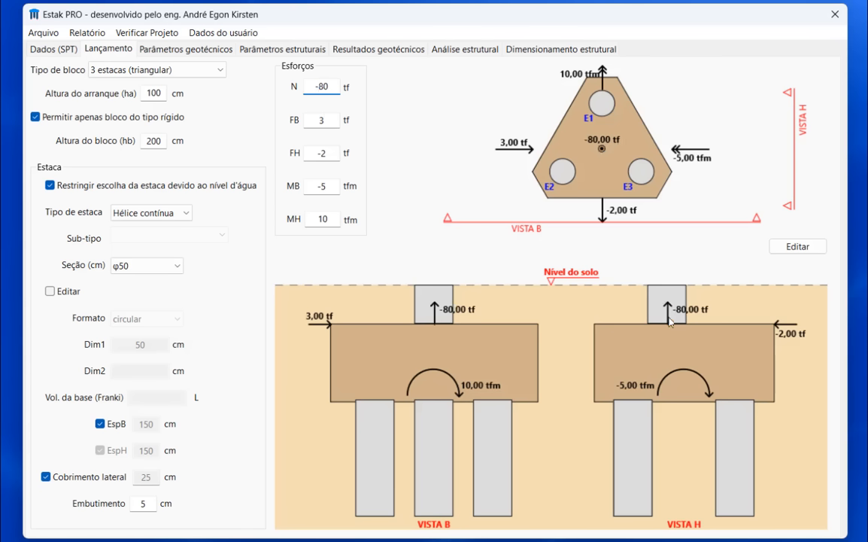
key("BackSpace")
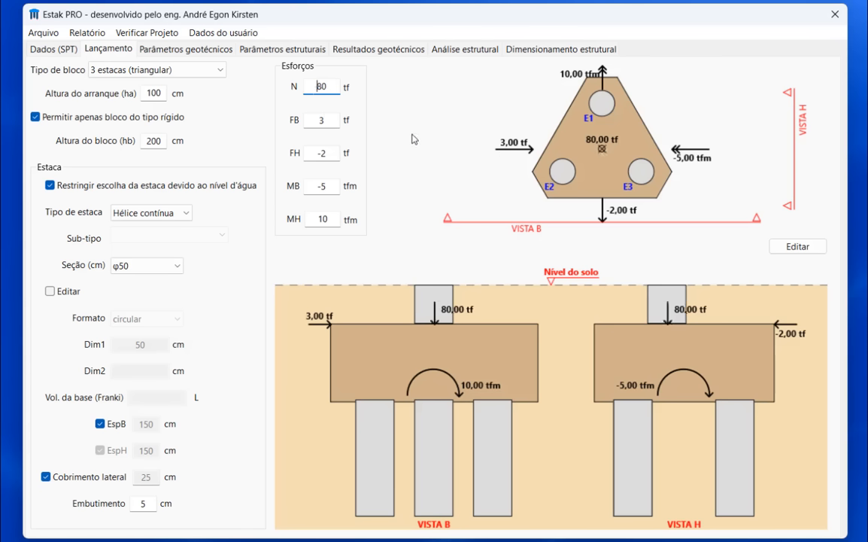
left_click(316, 119)
left_click(331, 187)
left_click(337, 219)
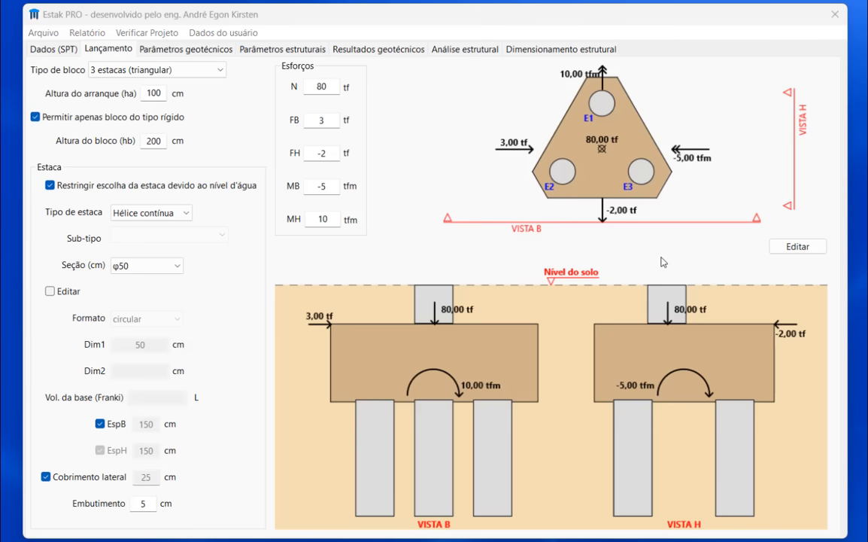
- Open the coordinate editor for the pile cap and inspect the vertex and pile coordinates
left_click(818, 250)
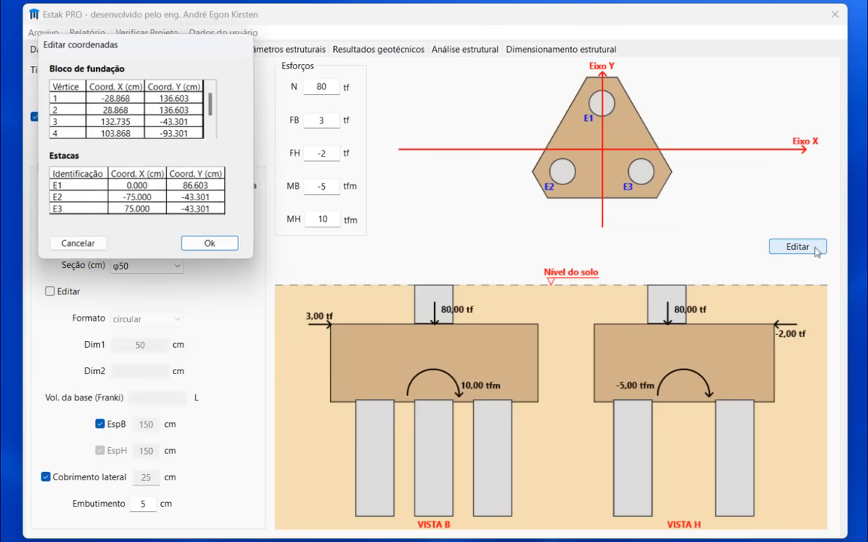
mouse_move(222, 42)
left_mouse_down()
mouse_move(313, 80)
mouse_move(352, 70)
left_mouse_up()
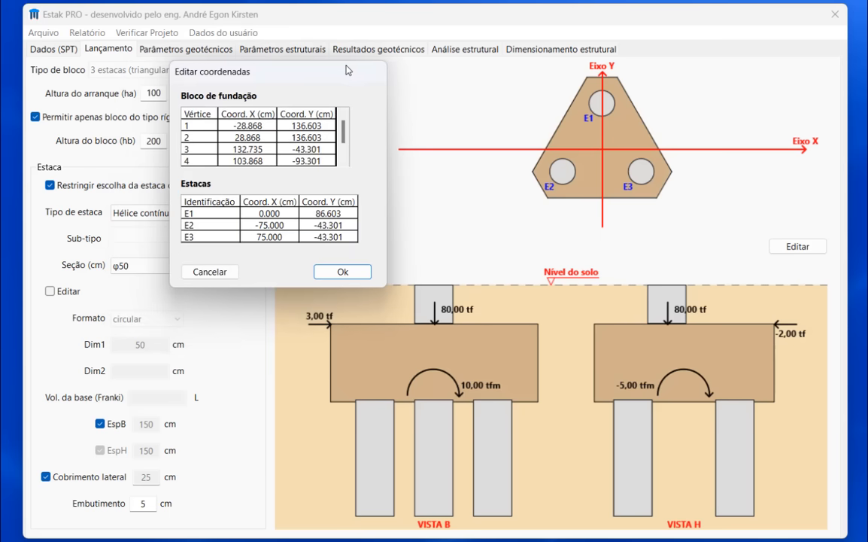
double_click(254, 128)
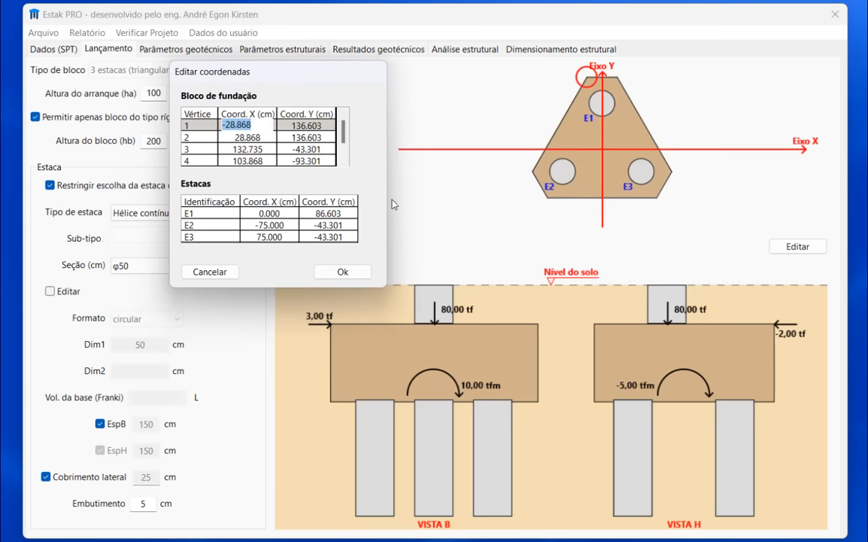
double_click(270, 214)
double_click(265, 225)
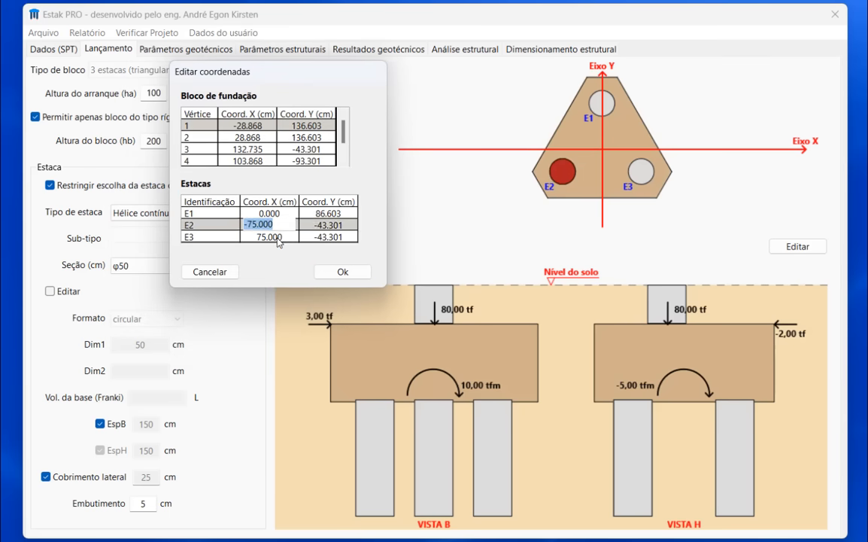
double_click(277, 237)
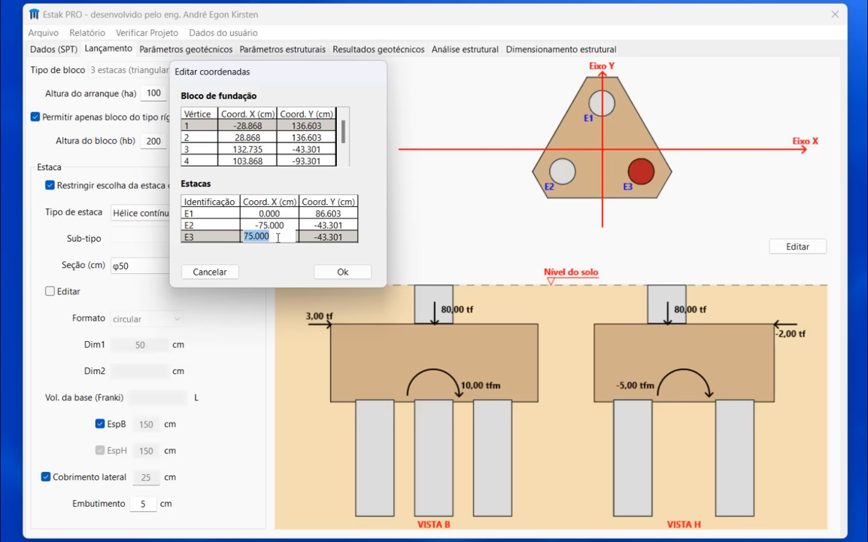
left_click(374, 233)
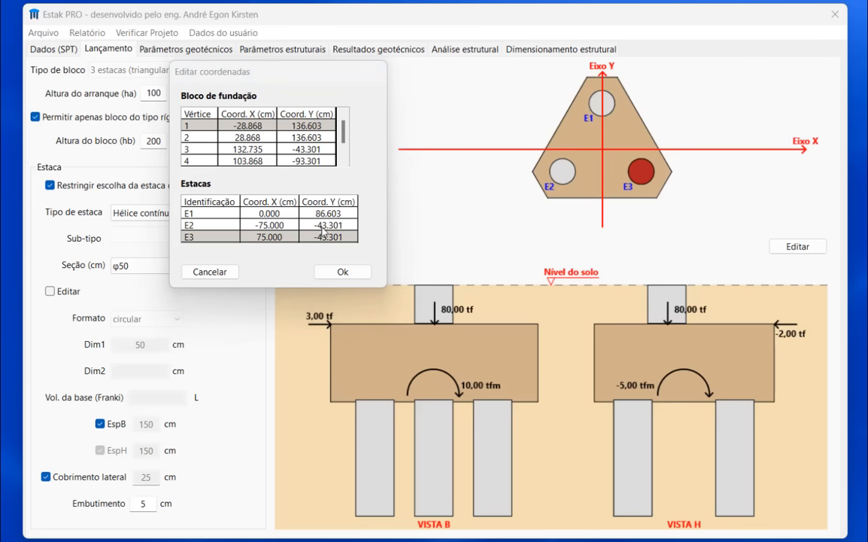
double_click(278, 237)
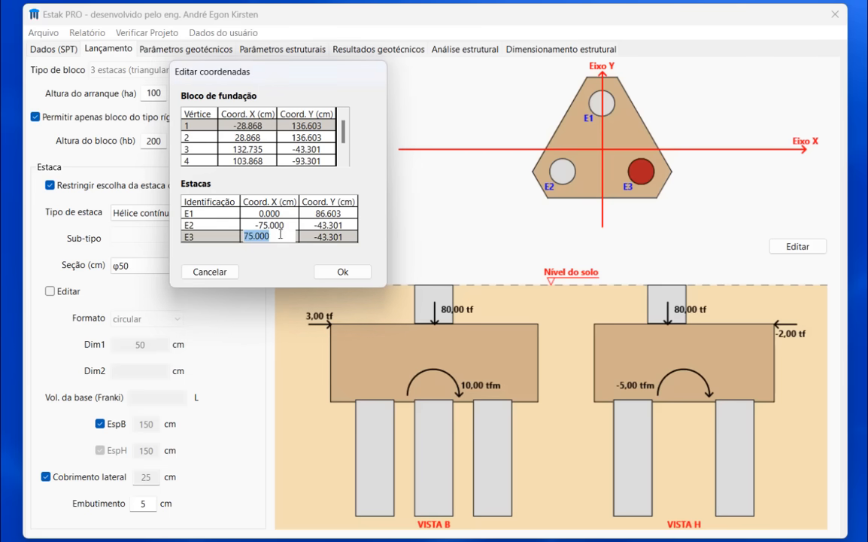
- Set pile E2's X coordinate to -65 cm
double_click(277, 224)
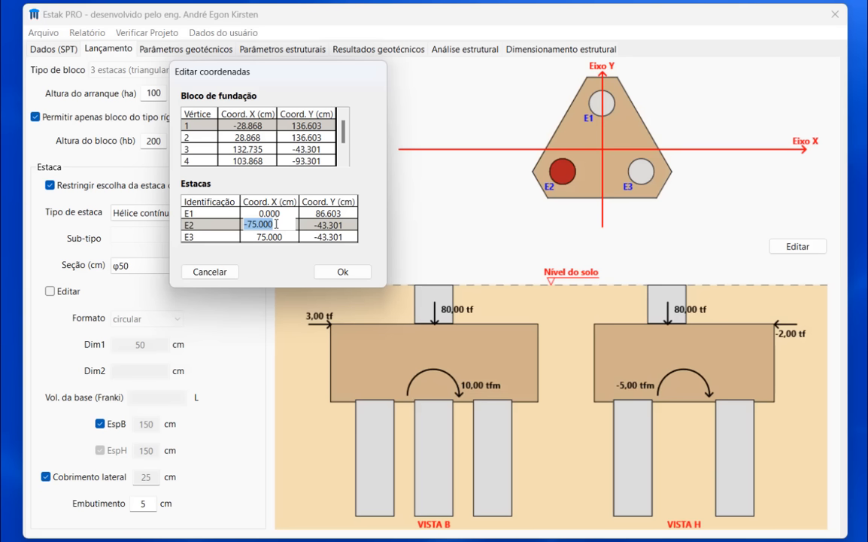
left_click(276, 223)
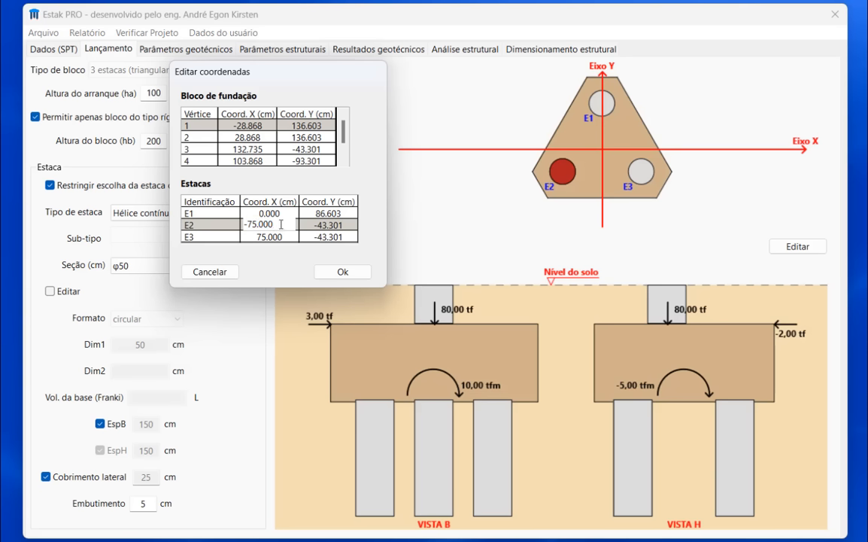
left_click_drag(274, 225, 249, 224)
type("65")
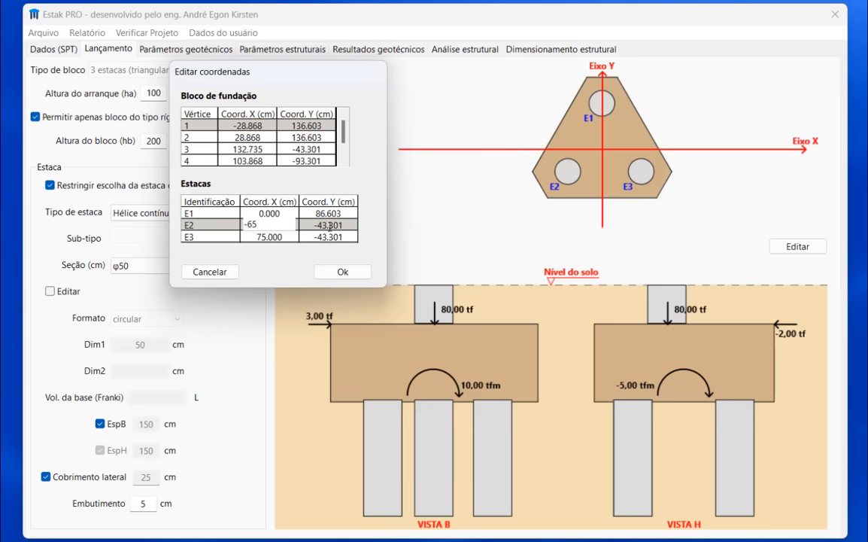
- Set pile E2's Y coordinate to -30 cm and confirm the coordinate changes
double_click(330, 224)
left_click(341, 224)
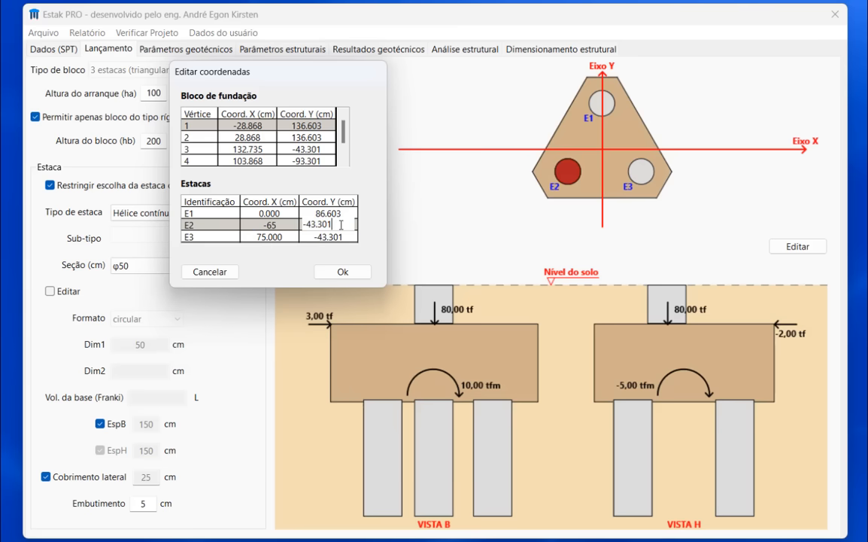
left_click_drag(339, 224, 301, 228)
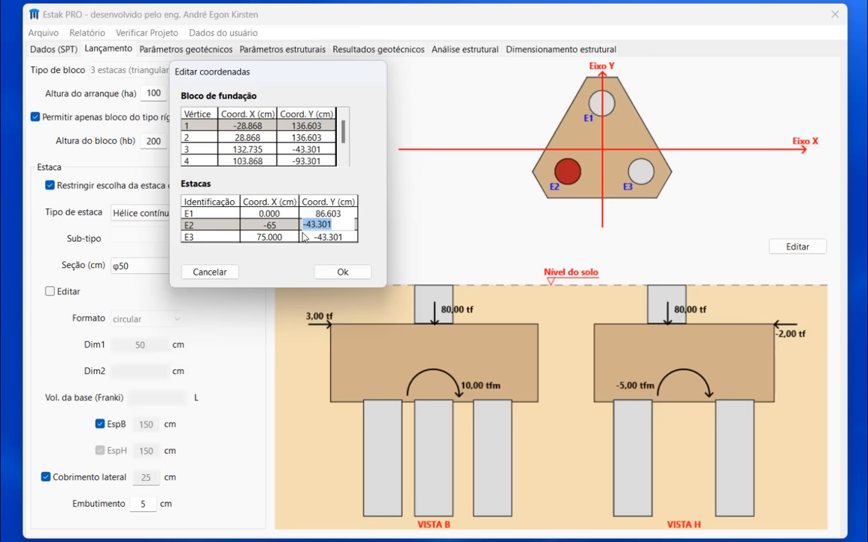
type("-30")
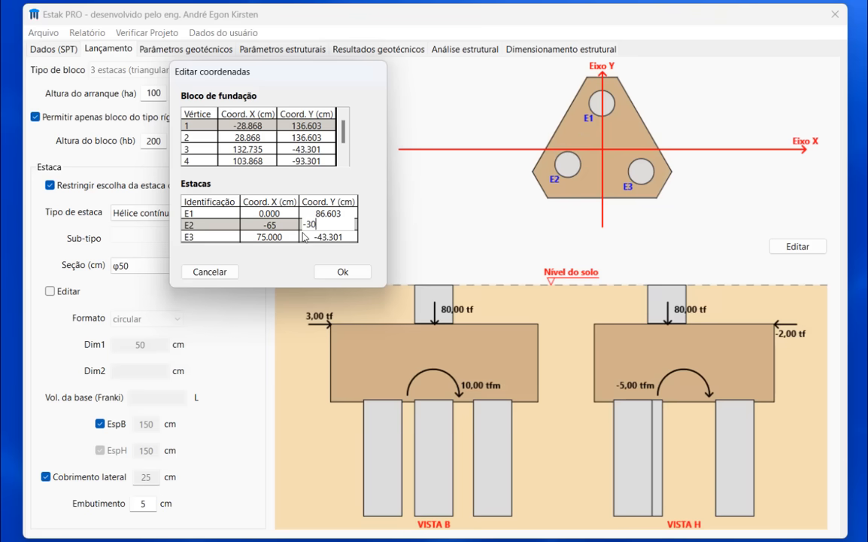
double_click(283, 236)
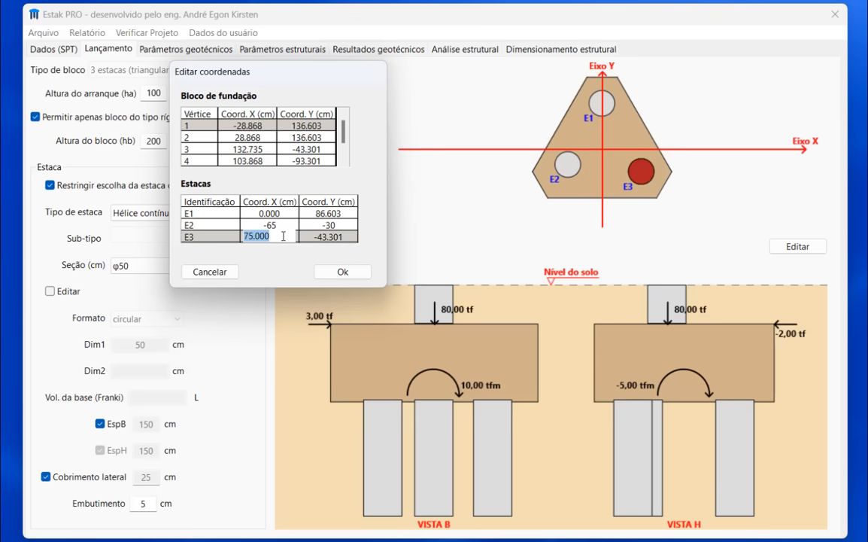
left_click(344, 271)
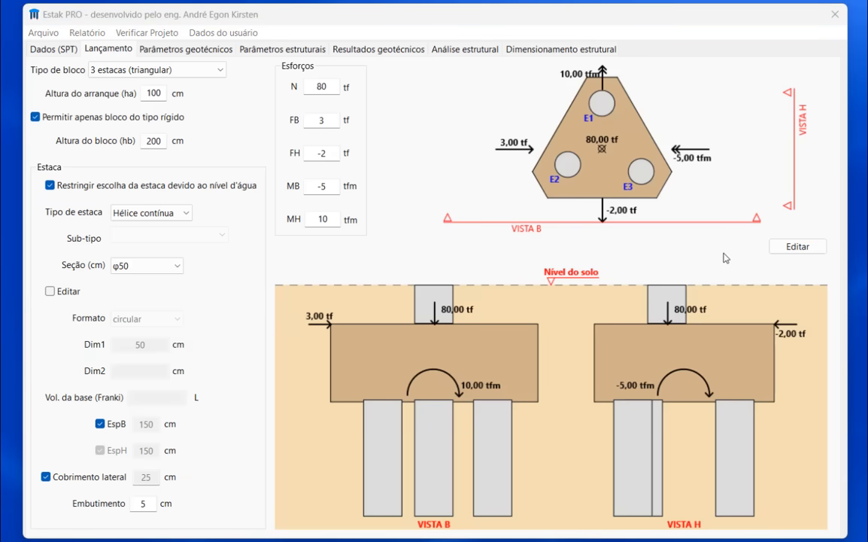
- Reopen the coordinate editor and set pile cap vertex 4's X coordinate to 120 cm
left_click(806, 251)
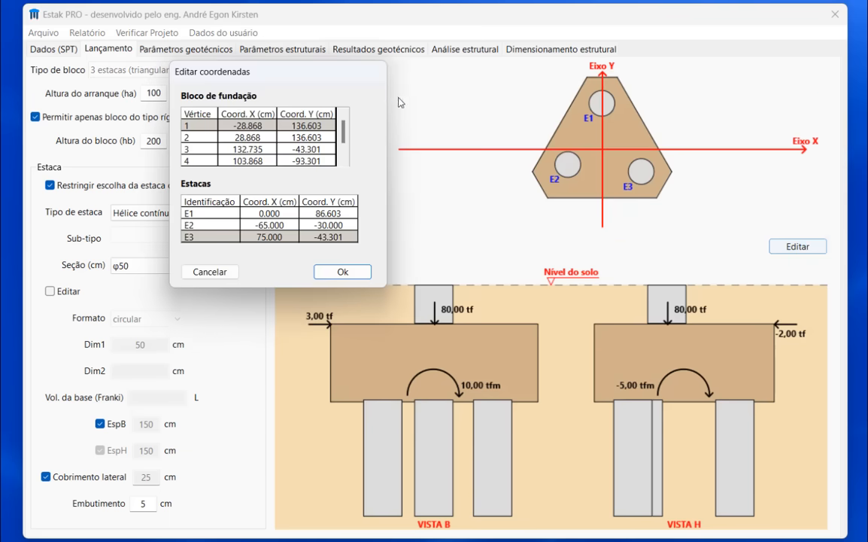
left_click(373, 72)
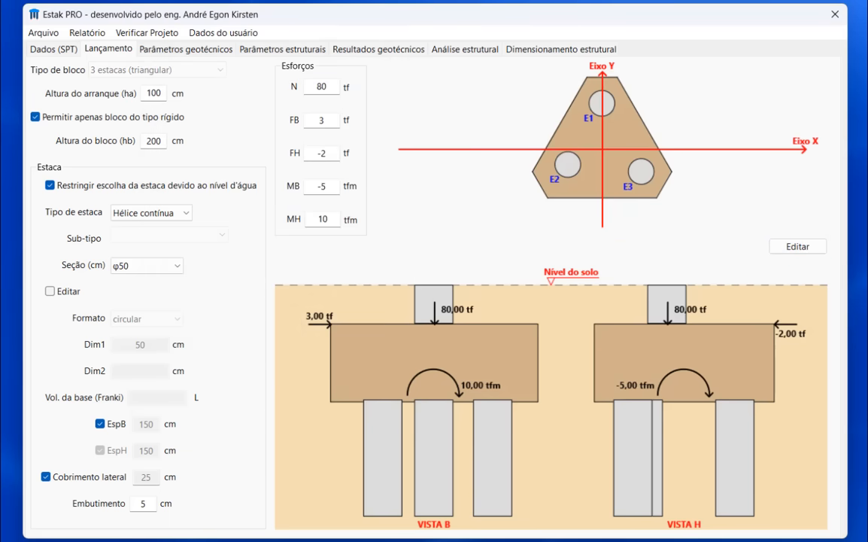
left_click(602, 489)
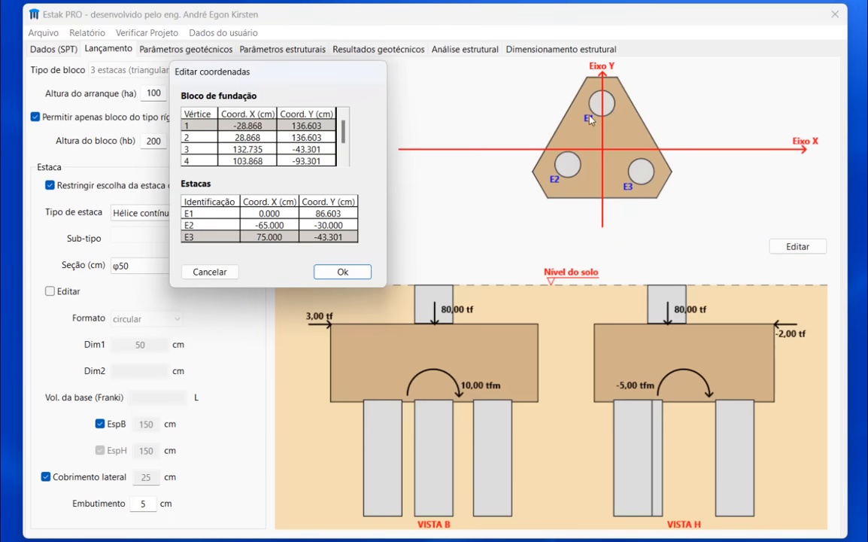
left_click_drag(264, 75, 310, 84)
double_click(282, 134)
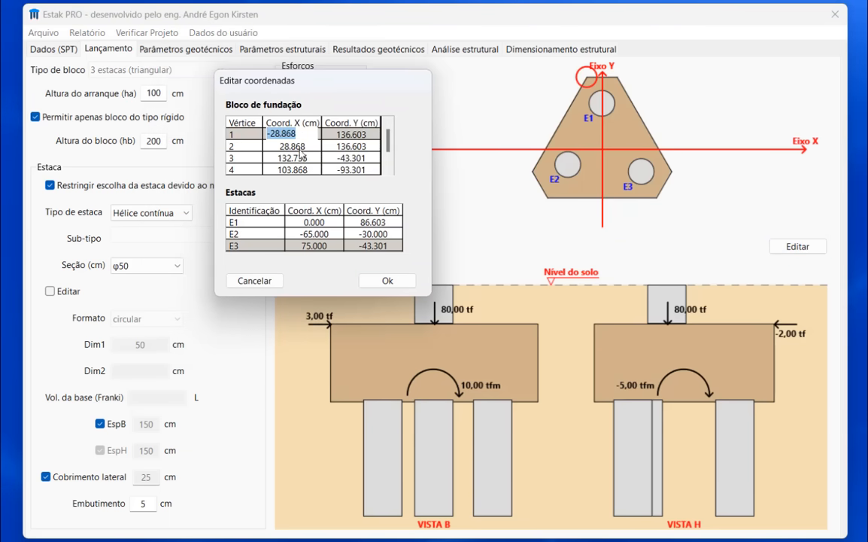
double_click(301, 156)
double_click(307, 169)
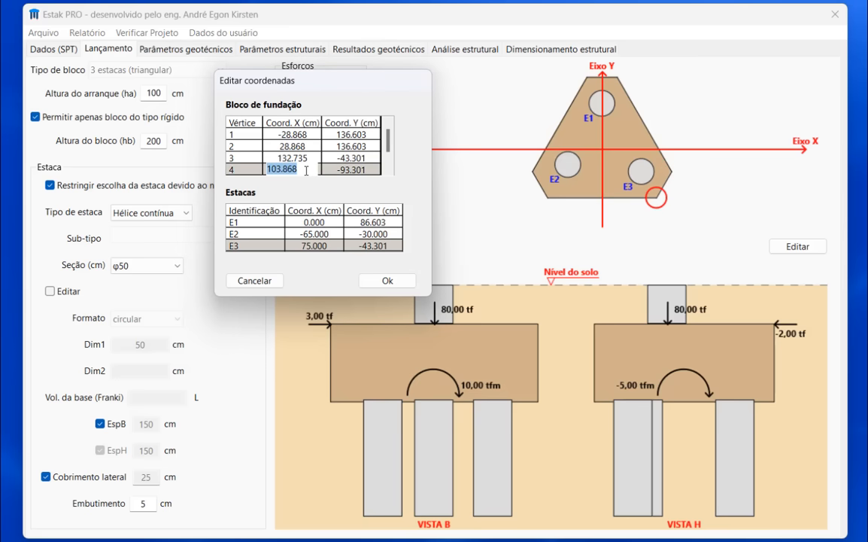
type("120")
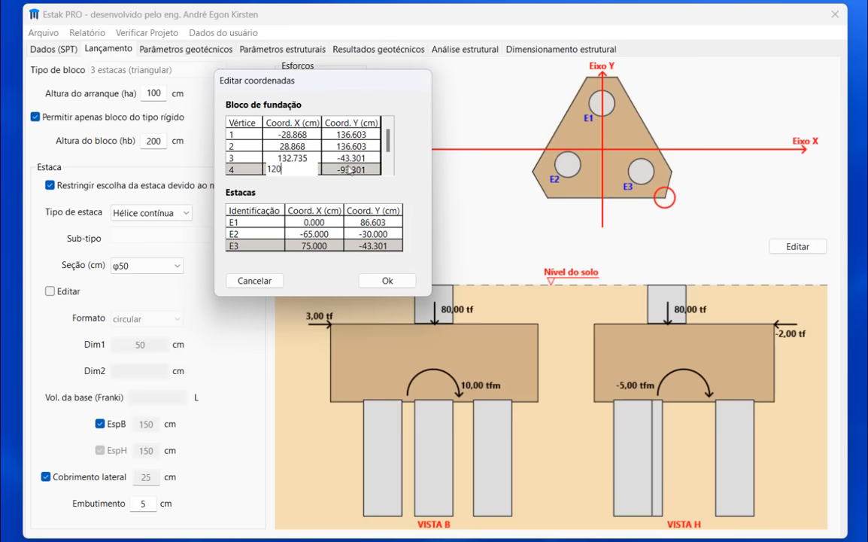
- Set vertex 4's Y coordinate to -100 cm and confirm the edited coordinates
double_click(350, 170)
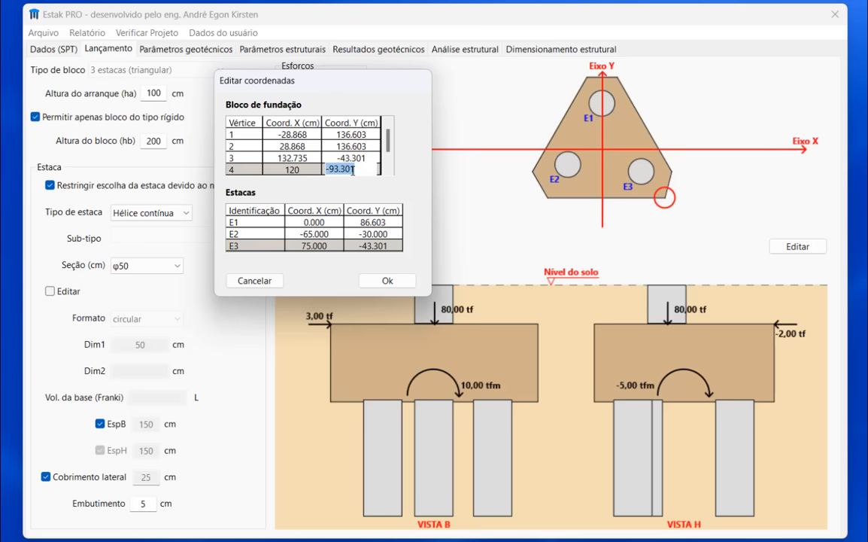
type("-100")
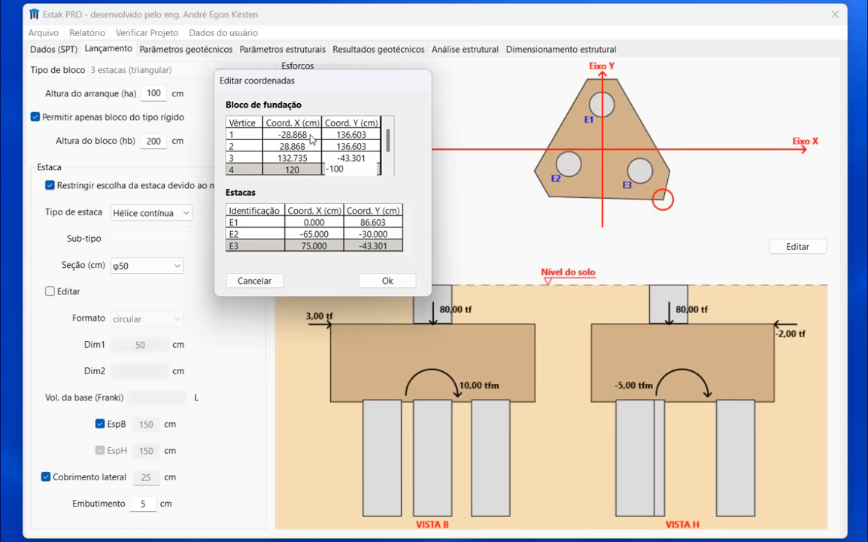
double_click(351, 155)
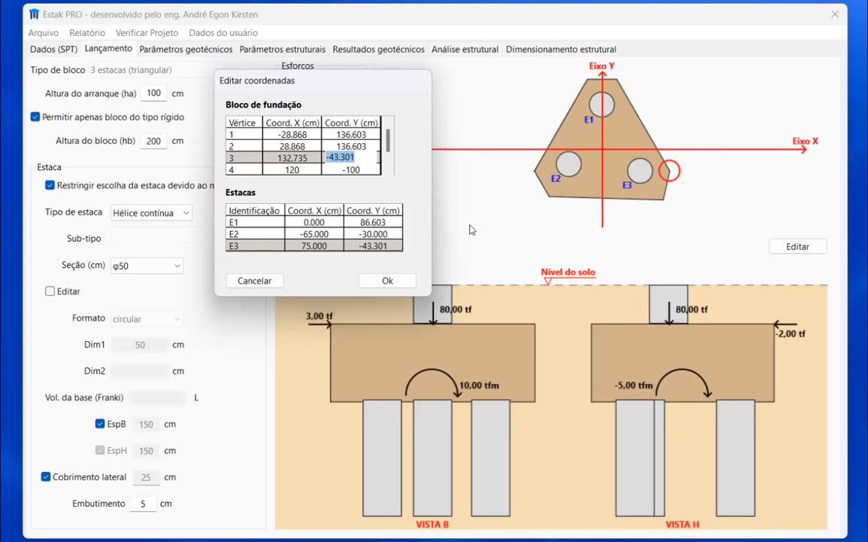
left_click(400, 284)
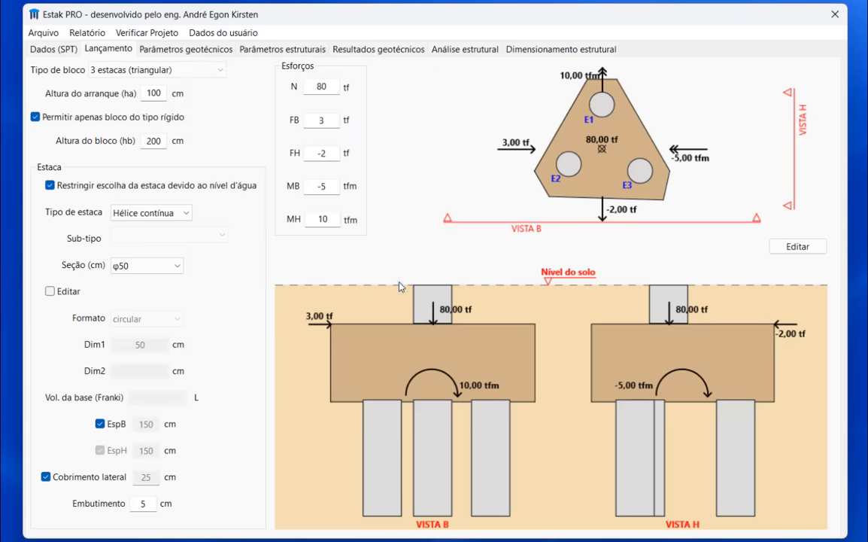
- Reset the cap geometry by switching the block type to 1 estaca and back to 3 estacas (triangular)
left_click(148, 70)
left_click(166, 109)
left_click(152, 69)
left_click(147, 85)
left_click(157, 70)
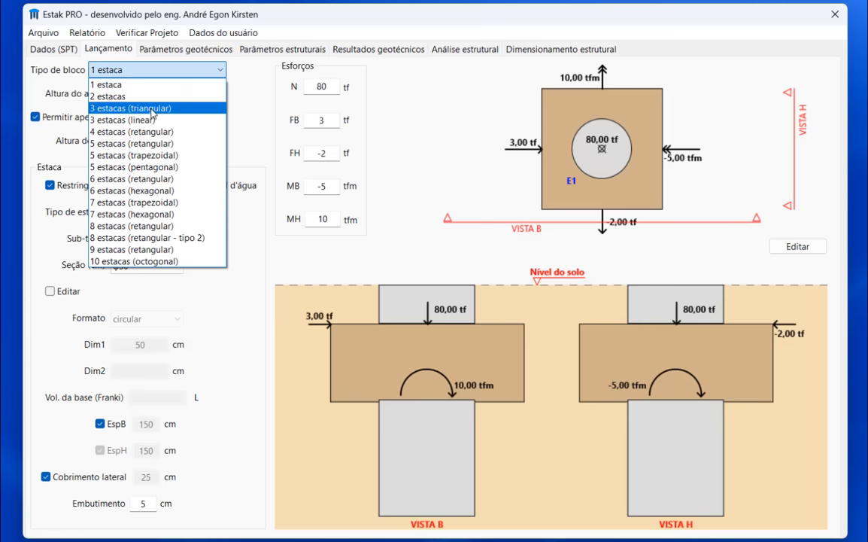
left_click(137, 103)
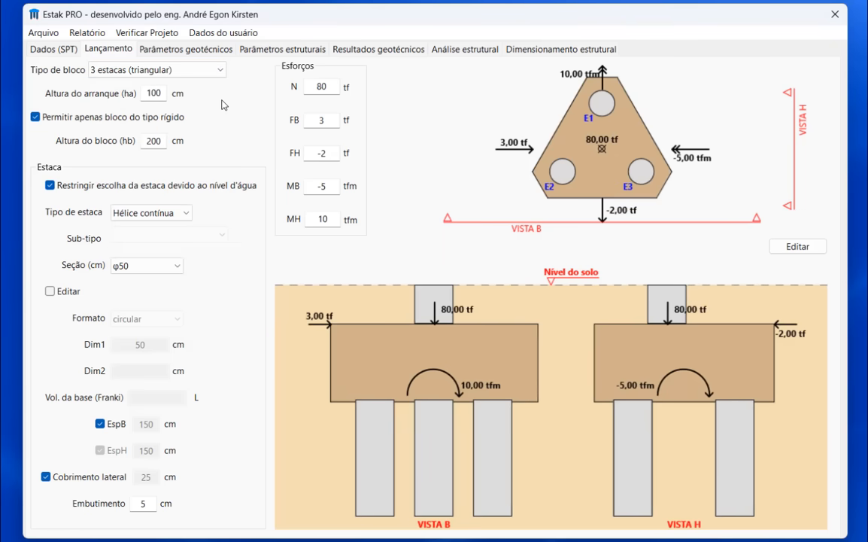
- Open the geotechnical results for the pile cap
left_click(386, 51)
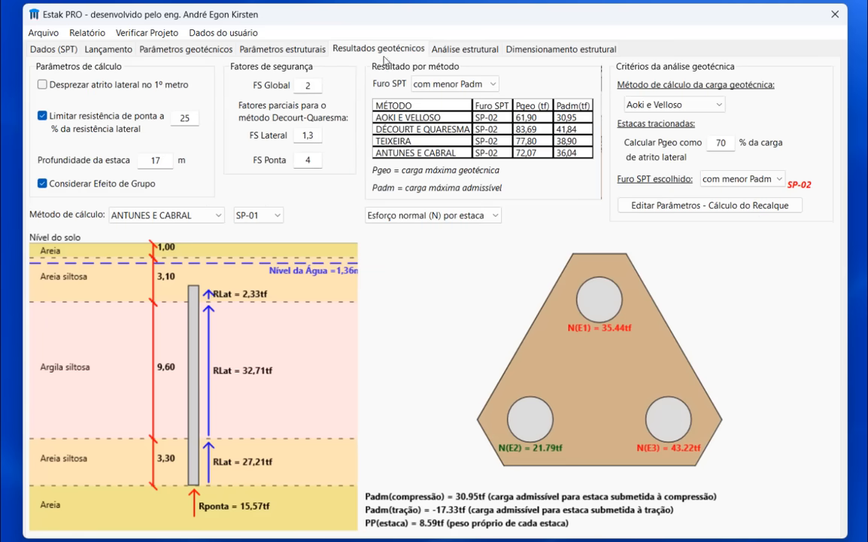